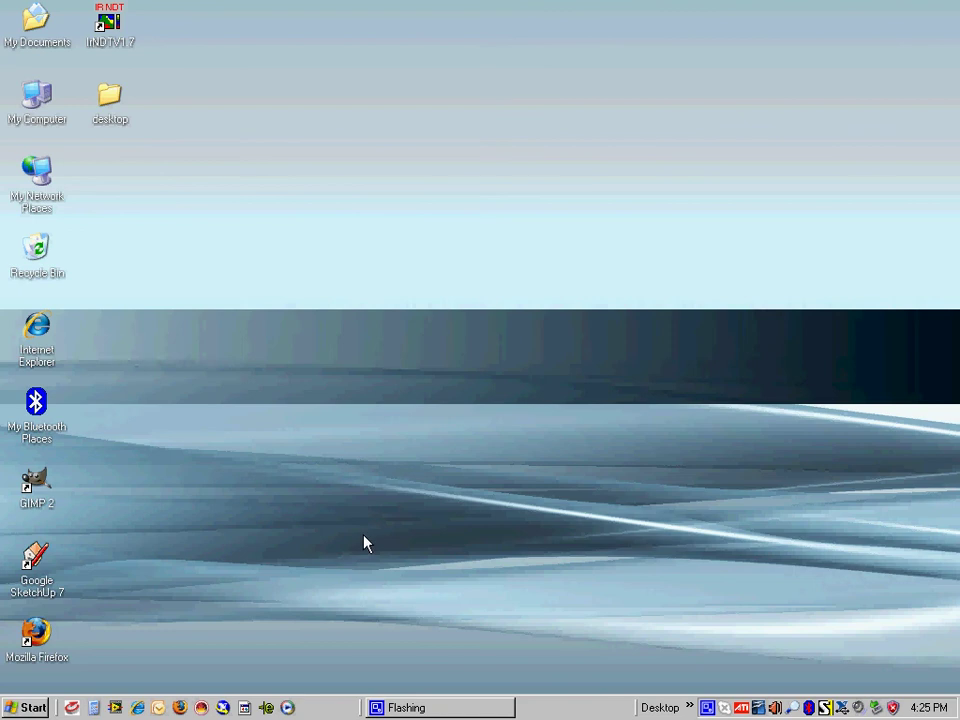
# - Launch IrNDT V1.7 maximized and close the empty IrNDT1 document, leaving the Live1 view
pyautogui.click(104, 24)
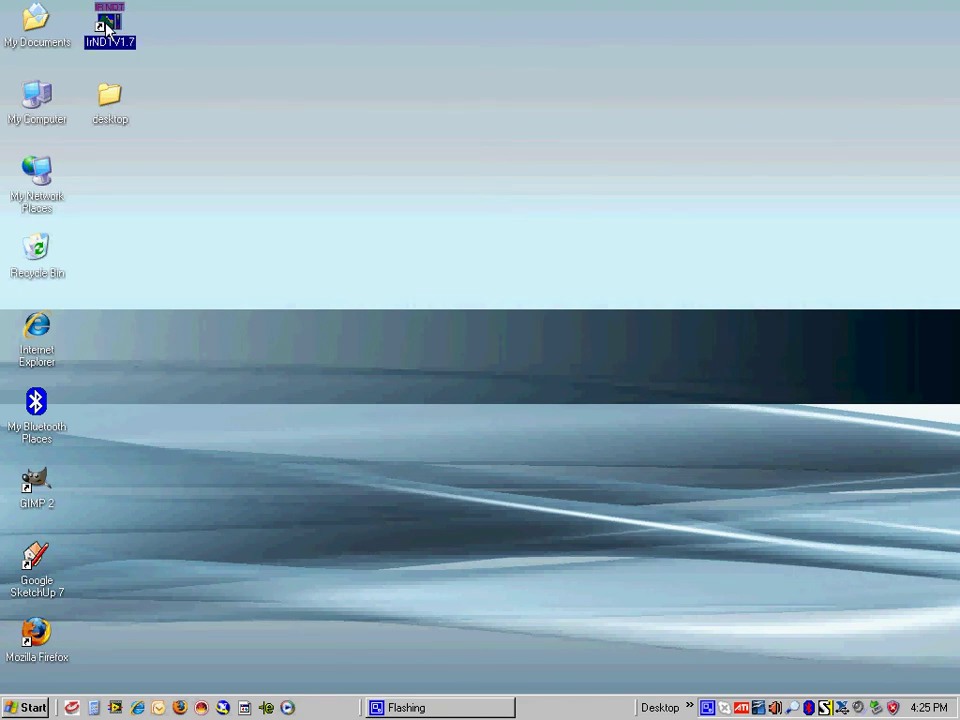
pyautogui.click(250, 195)
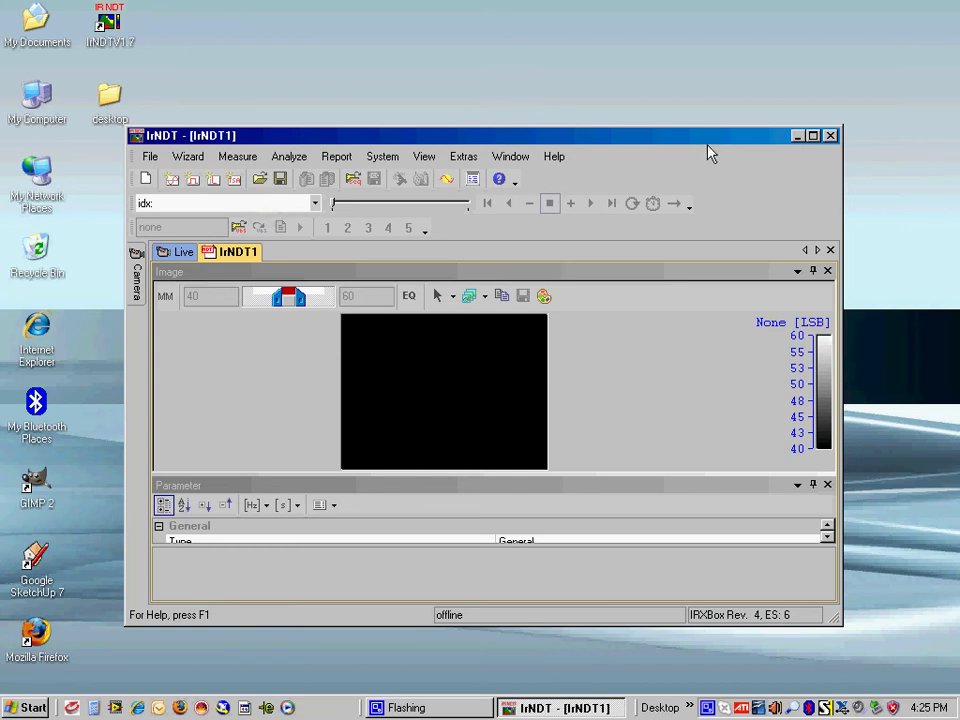
pyautogui.click(813, 136)
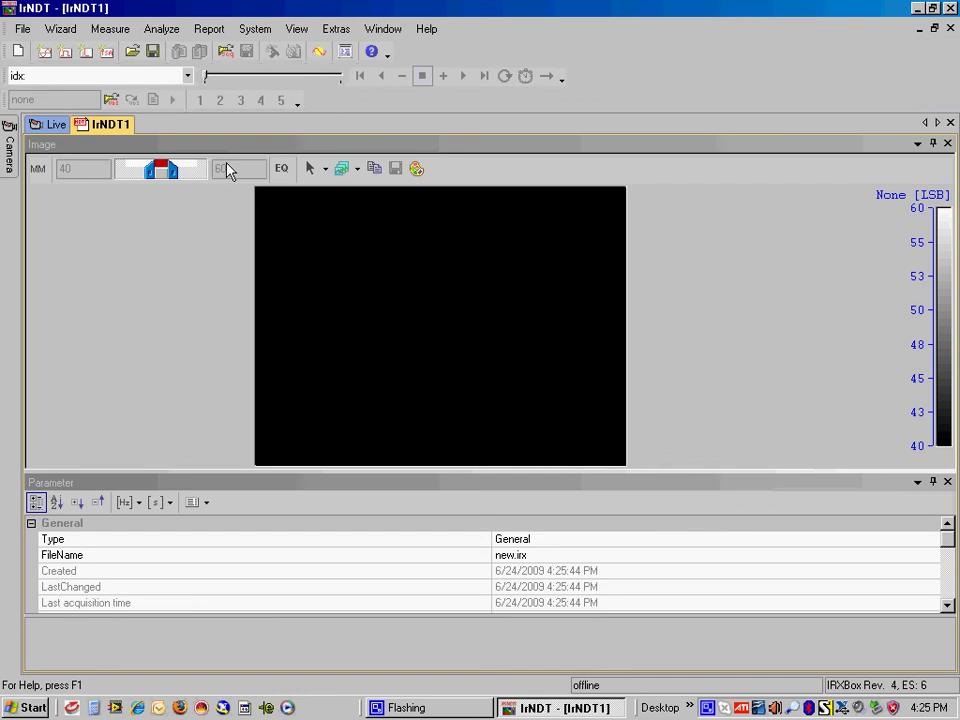
pyautogui.click(949, 124)
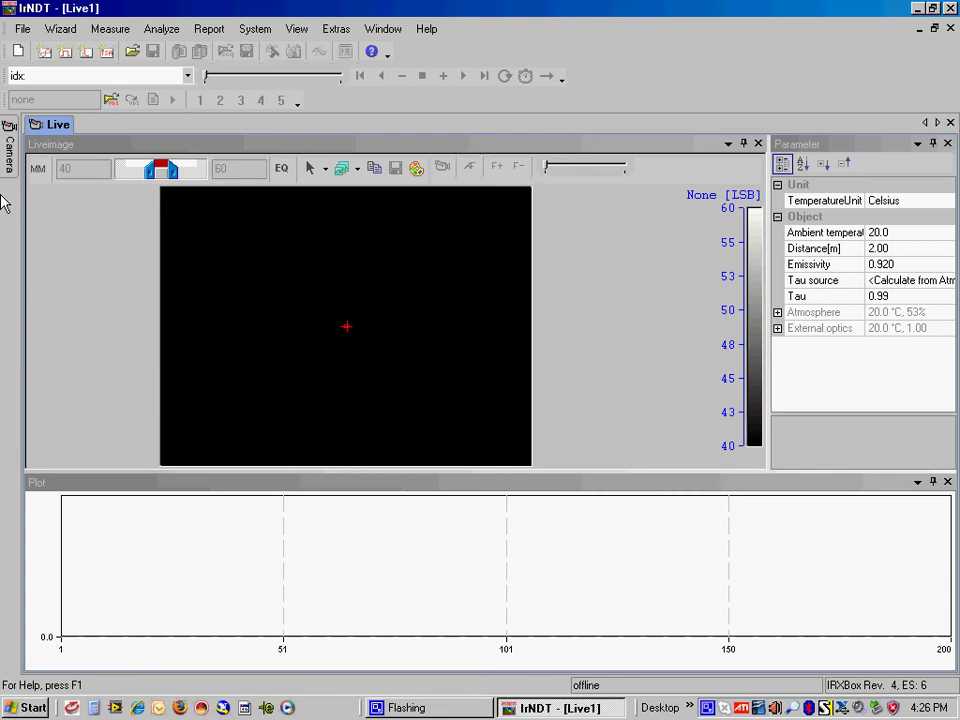
# - Connect the ThermoVision SC6000/4000 camera via its GigE IP engine, check the Mode settings, and close the Camera panel
pyautogui.moveTo(10, 152)
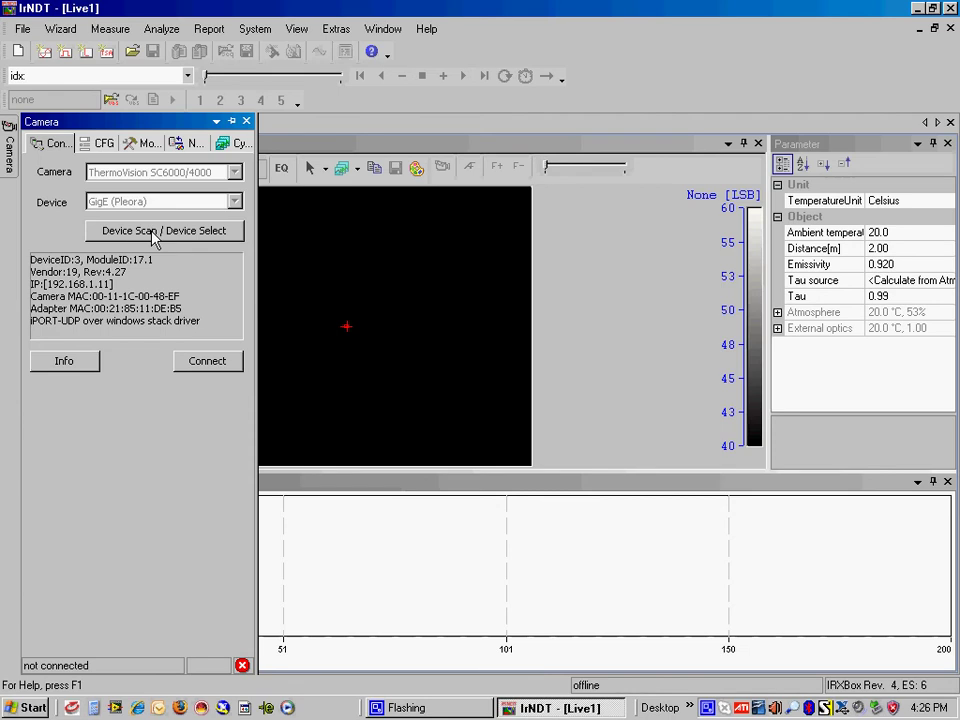
pyautogui.click(155, 233)
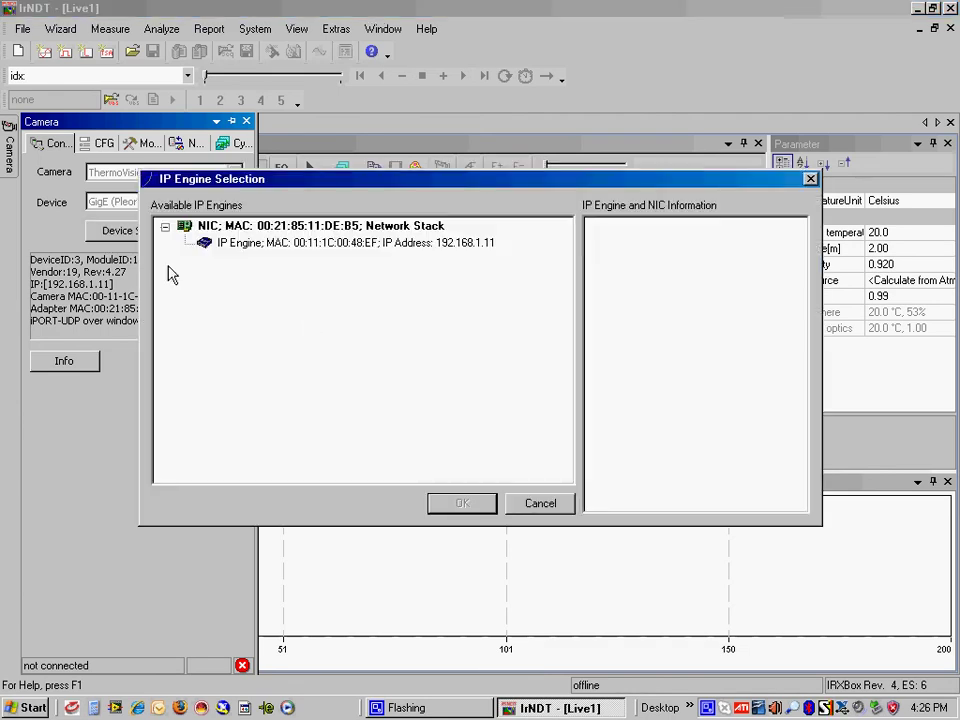
pyautogui.click(311, 242)
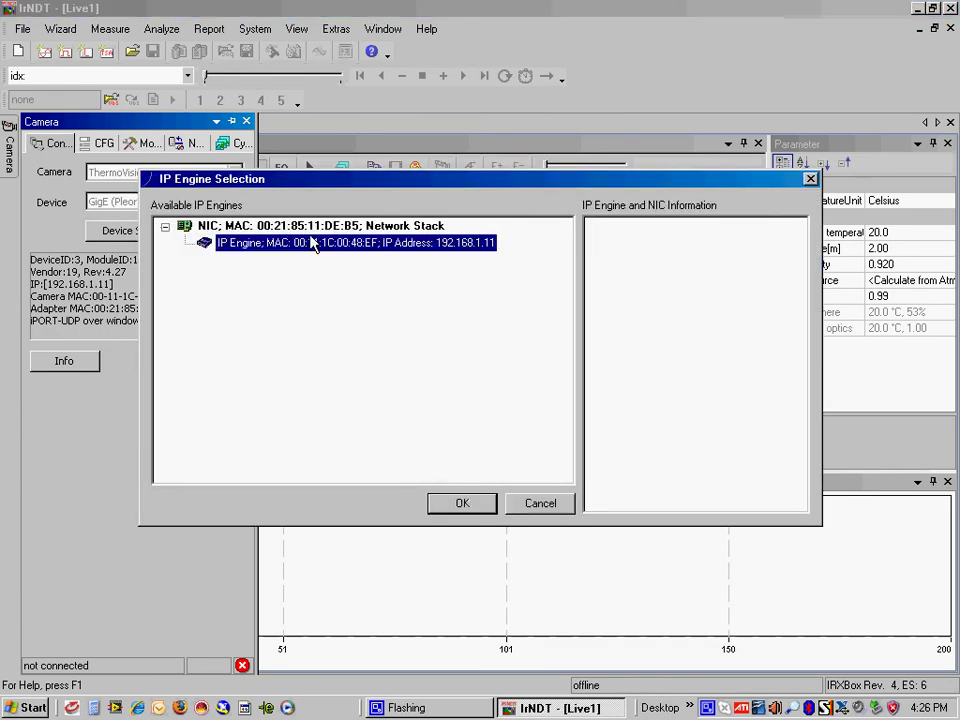
pyautogui.click(459, 504)
pyautogui.click(229, 363)
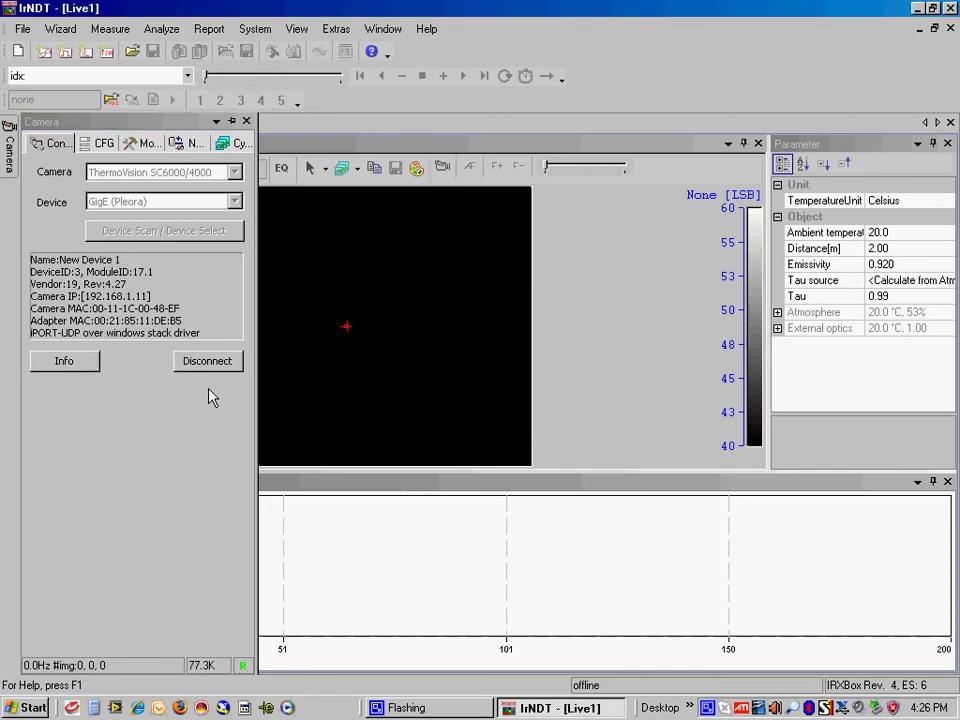
pyautogui.click(149, 144)
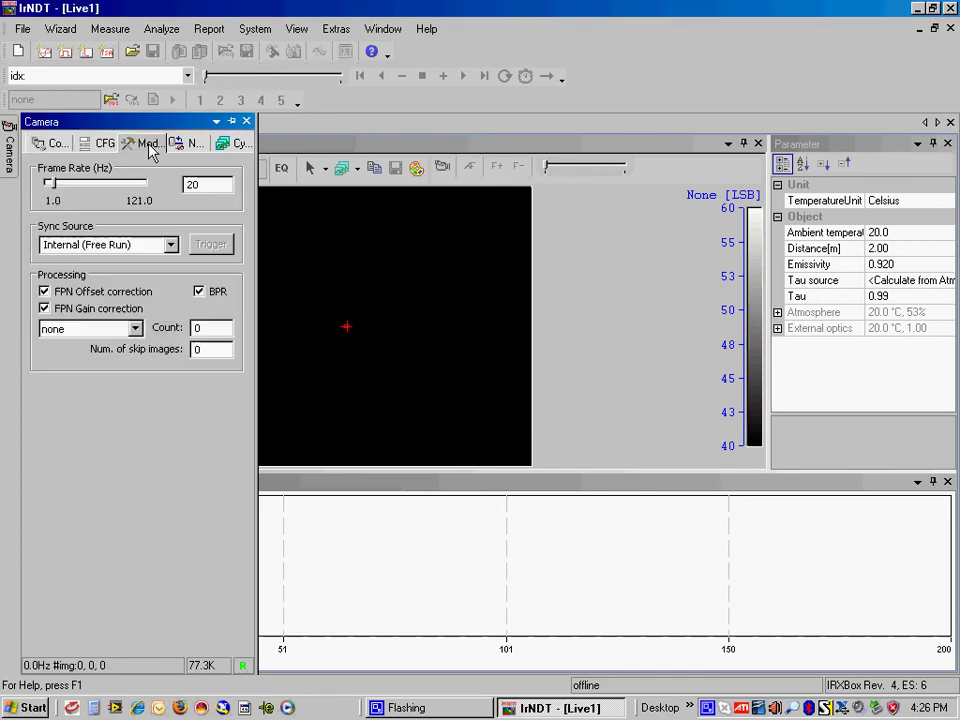
pyautogui.click(246, 122)
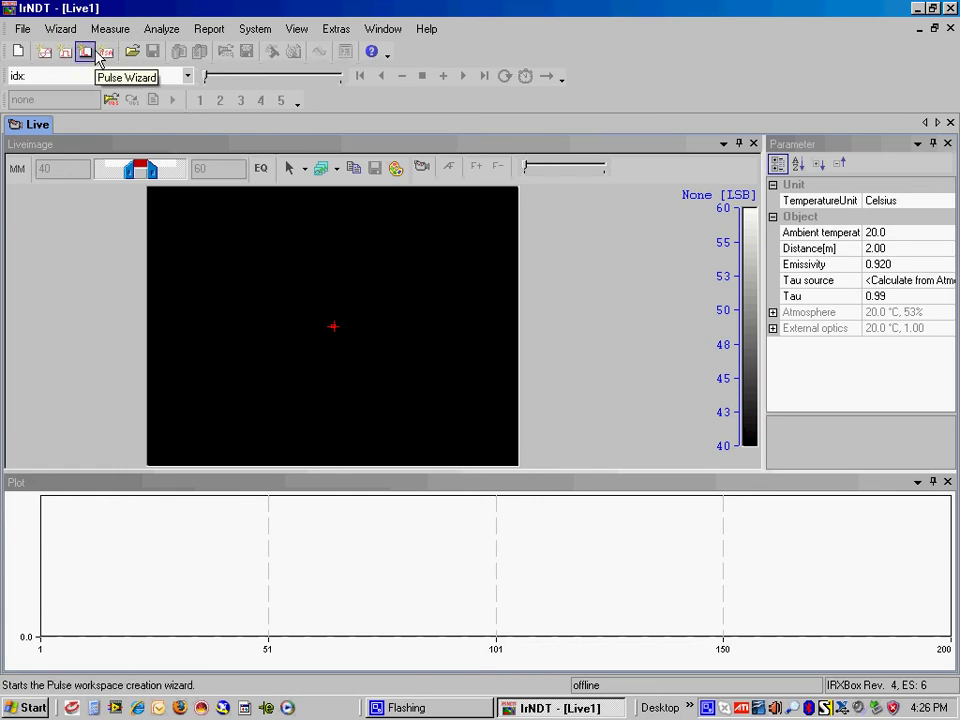
# - Start the LockIn Wizard with IR-PowerBox excitation and a 20.00 s excitation period
pyautogui.click(43, 50)
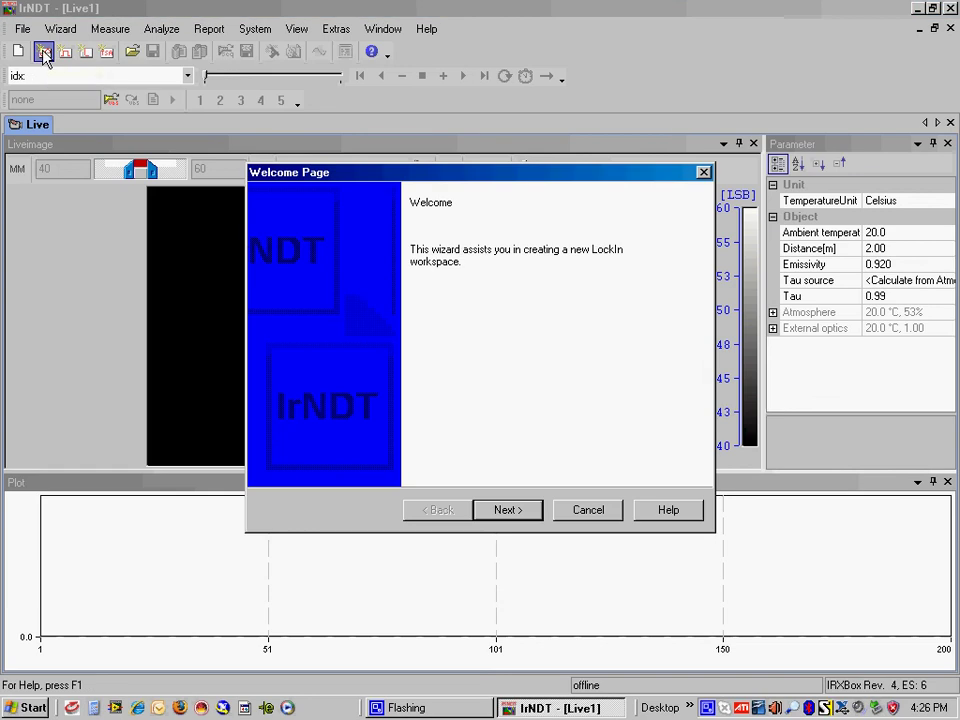
pyautogui.click(517, 513)
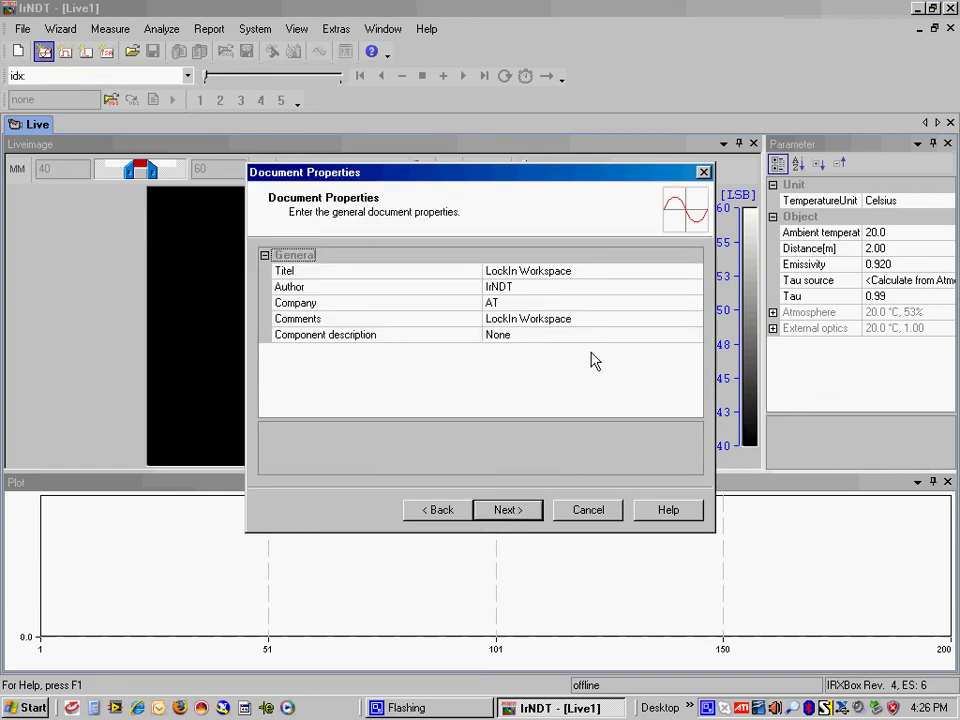
pyautogui.click(500, 516)
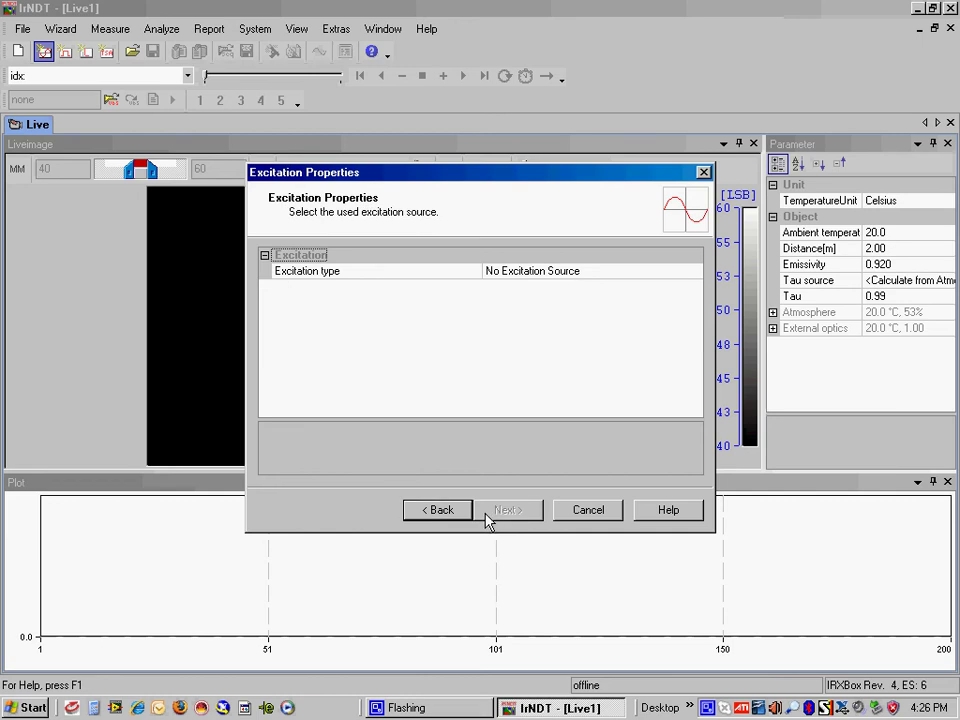
pyautogui.click(610, 274)
pyautogui.click(695, 272)
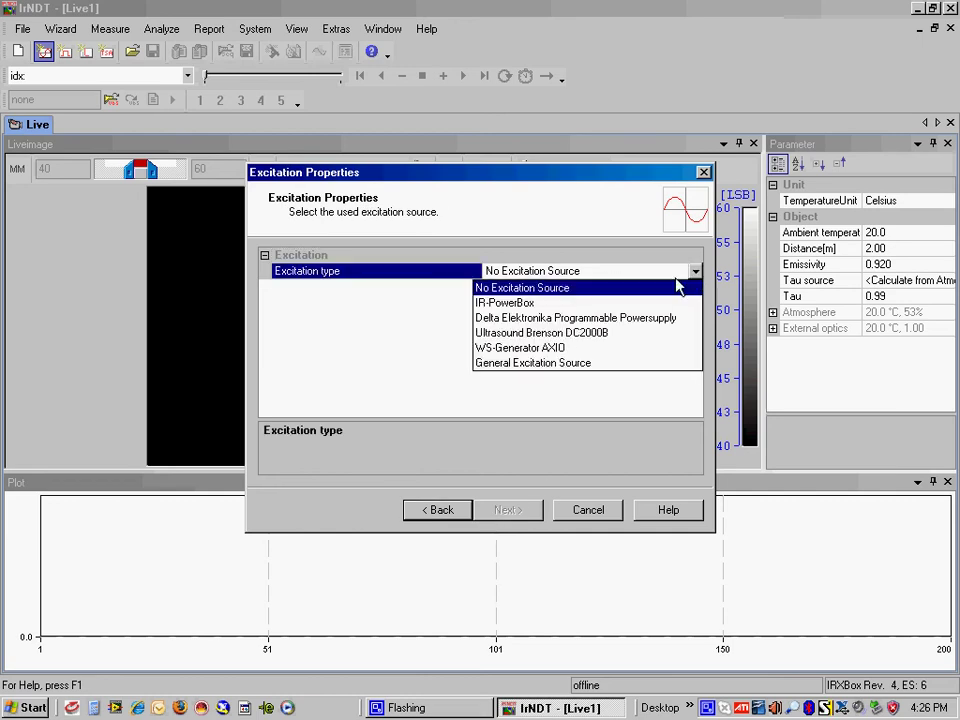
pyautogui.click(504, 303)
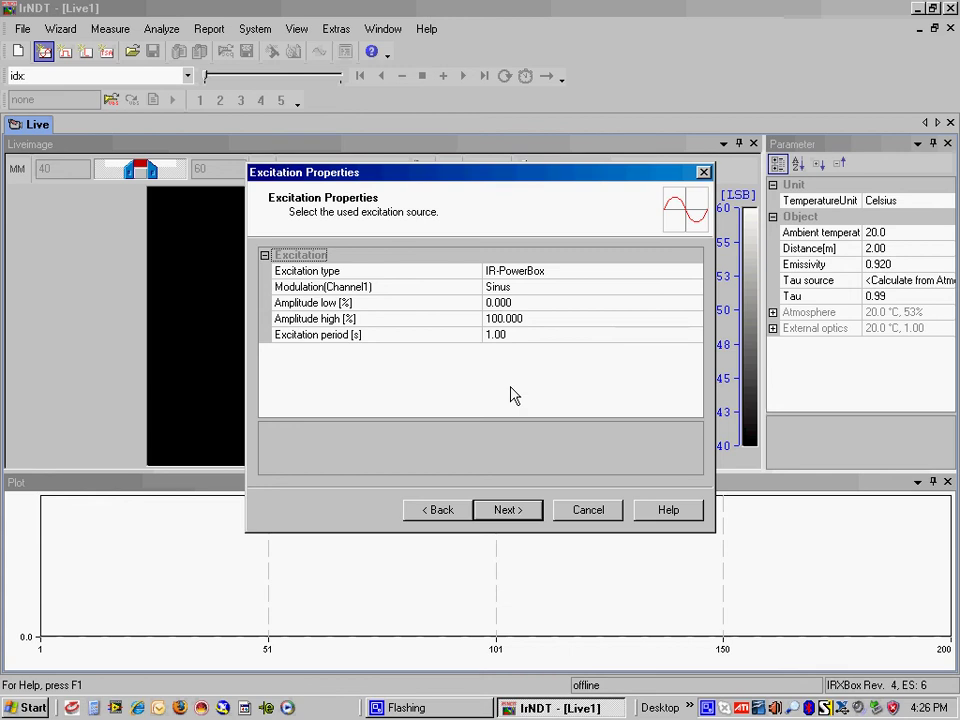
pyautogui.click(508, 334)
pyautogui.moveTo(508, 334); pyautogui.dragTo(452, 323)
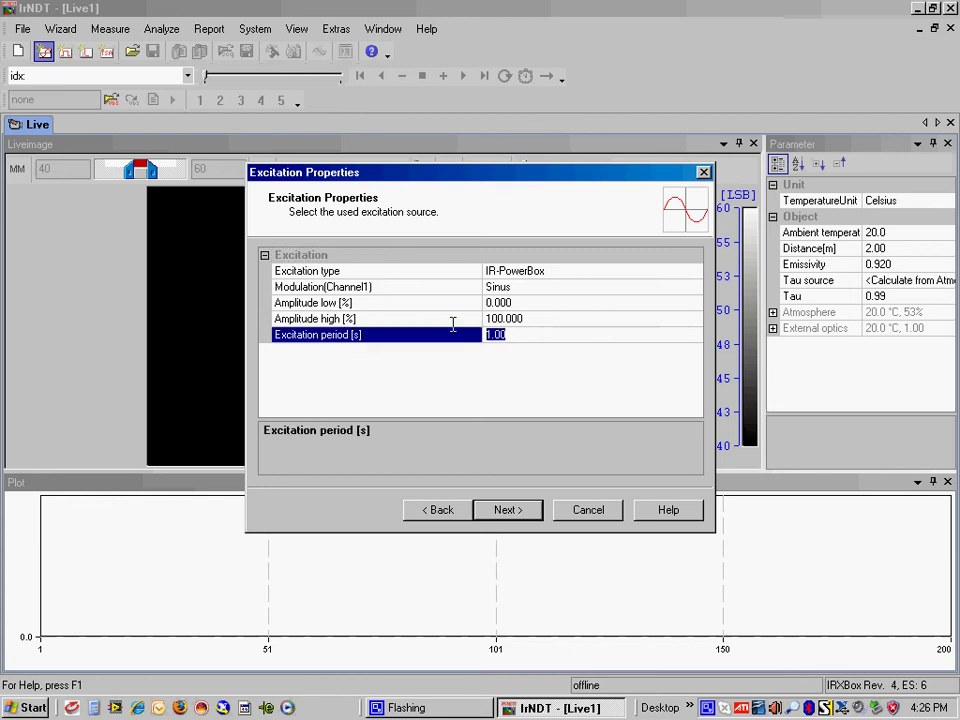
pyautogui.write('20')
pyautogui.click(535, 389)
pyautogui.click(508, 511)
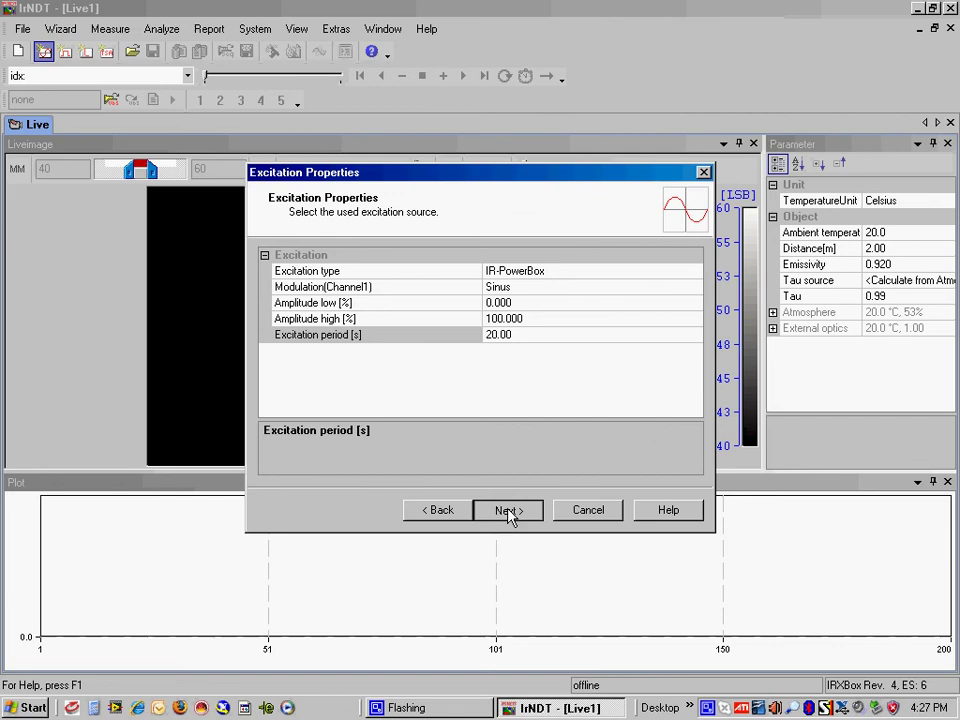
# - Set the LockIn Sync Mode to Freerun
pyautogui.click(508, 510)
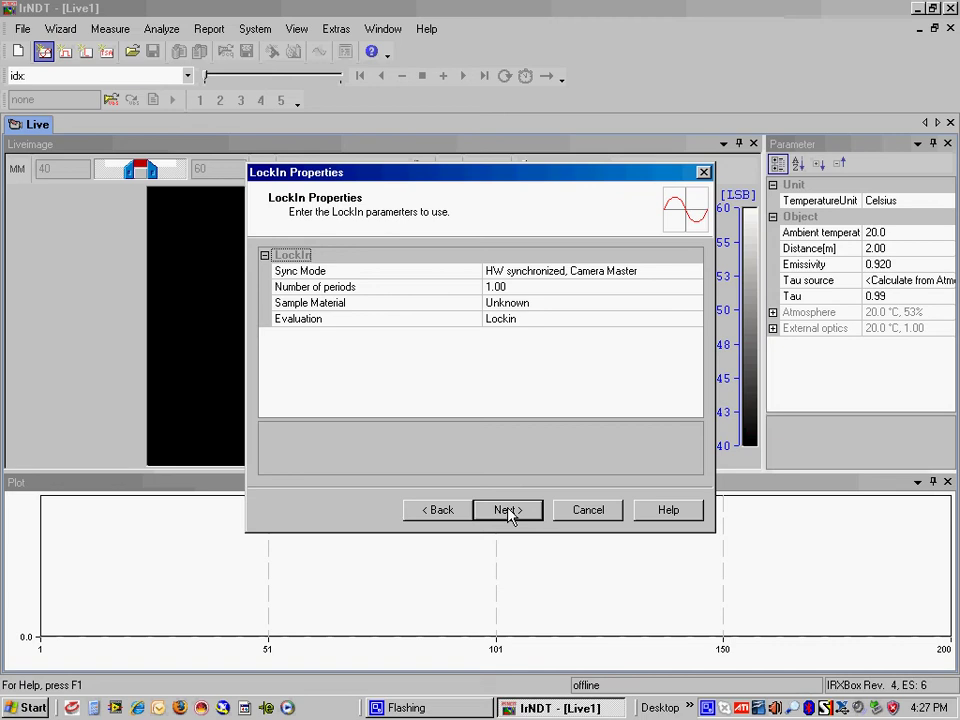
pyautogui.click(677, 272)
pyautogui.click(697, 272)
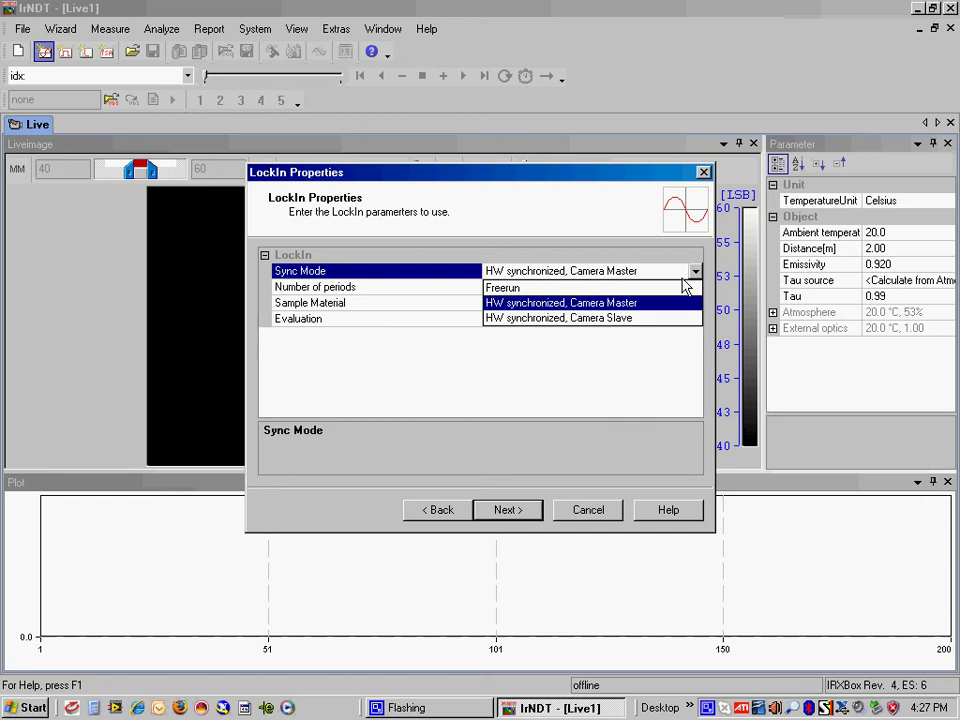
pyautogui.click(606, 288)
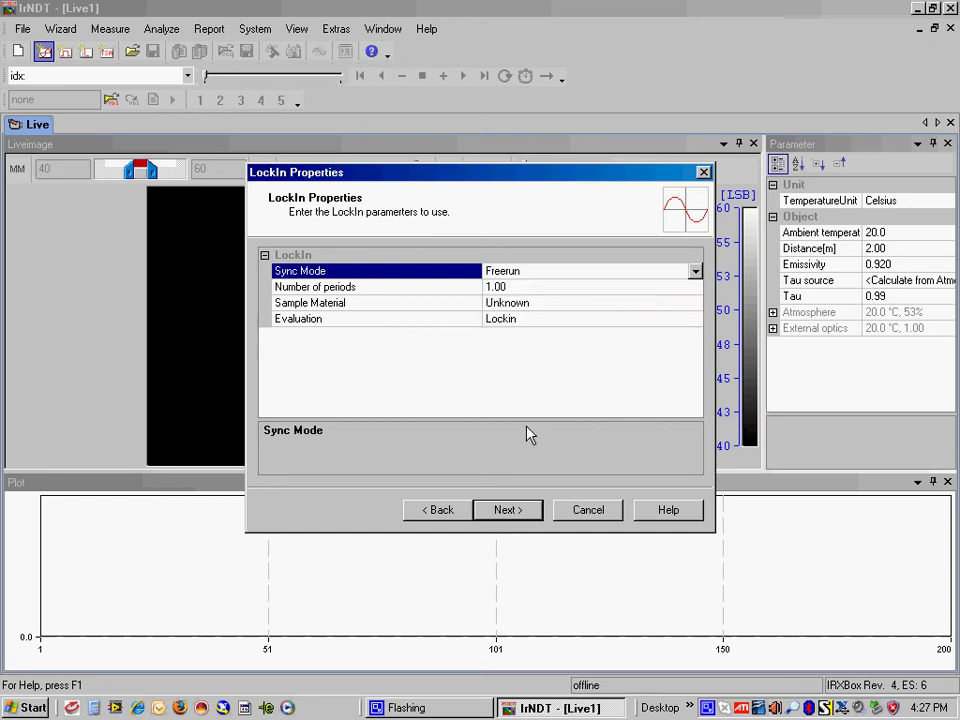
pyautogui.click(519, 513)
# - Create the IrNDT2 workspace and acquire a 400-image lock-in sequence with Measure Snap
pyautogui.click(519, 513)
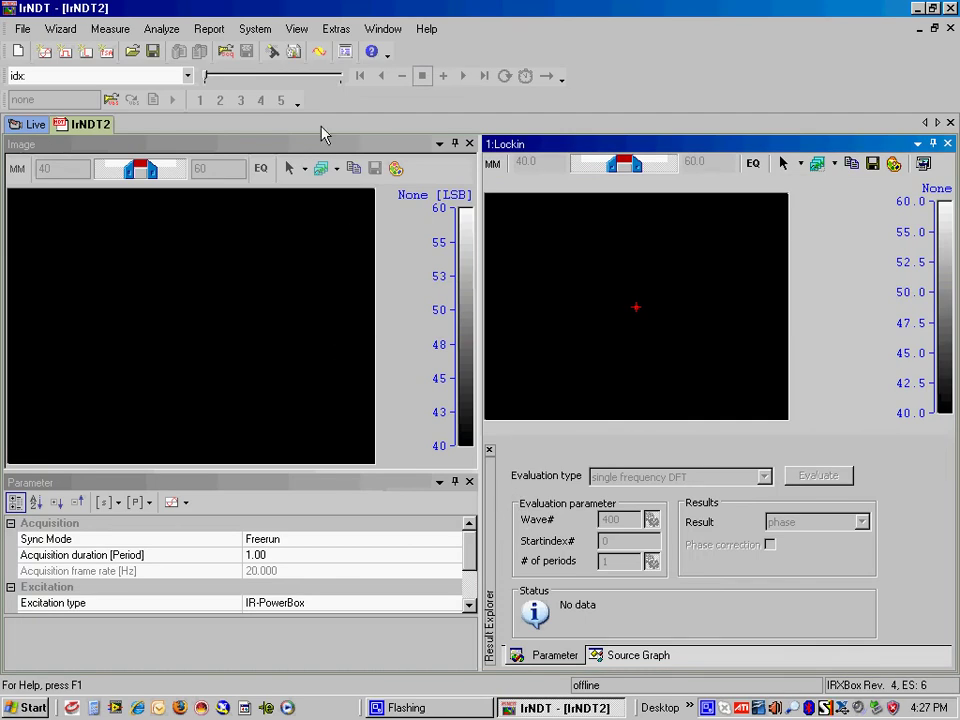
pyautogui.click(273, 54)
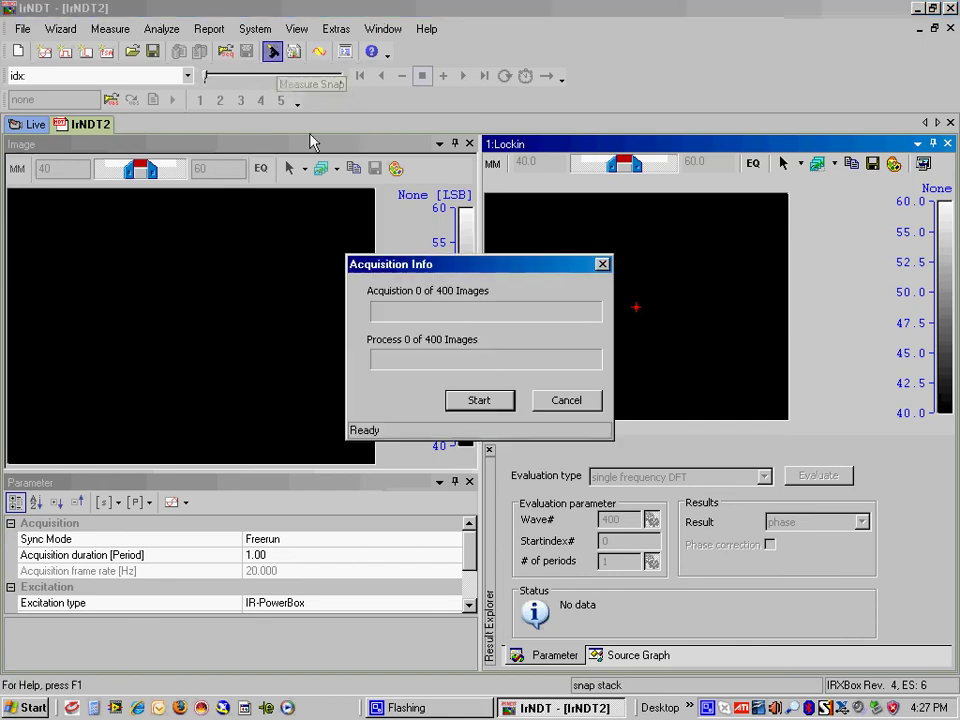
pyautogui.click(479, 401)
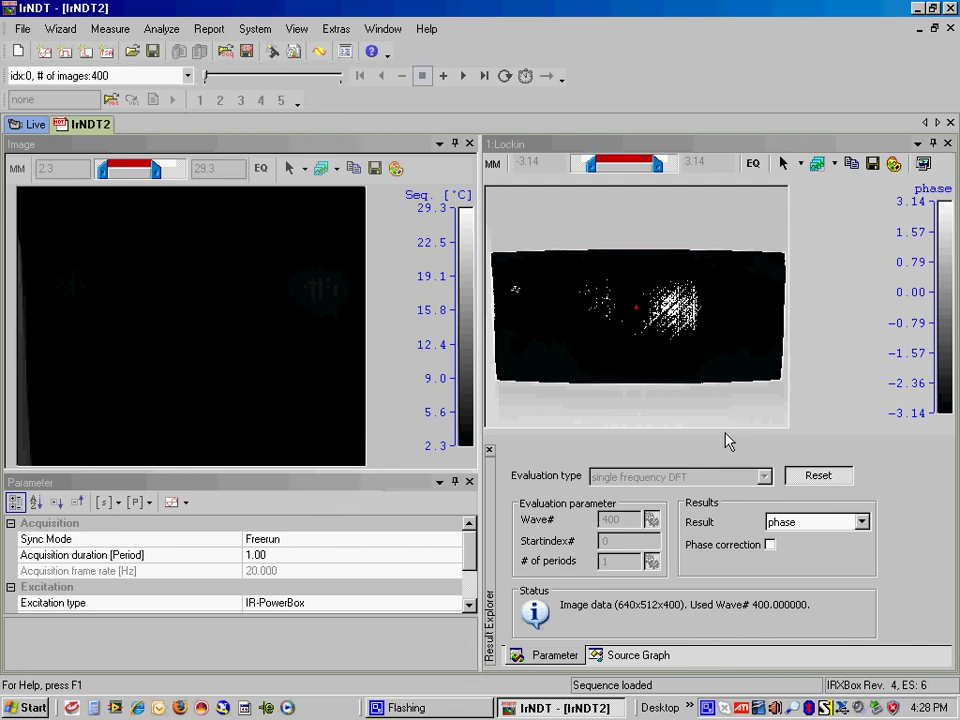
# - Re-evaluate with 'harmonic approximation(freq.)' and scale the phase image to 0.32–0.54
pyautogui.click(820, 482)
pyautogui.click(764, 477)
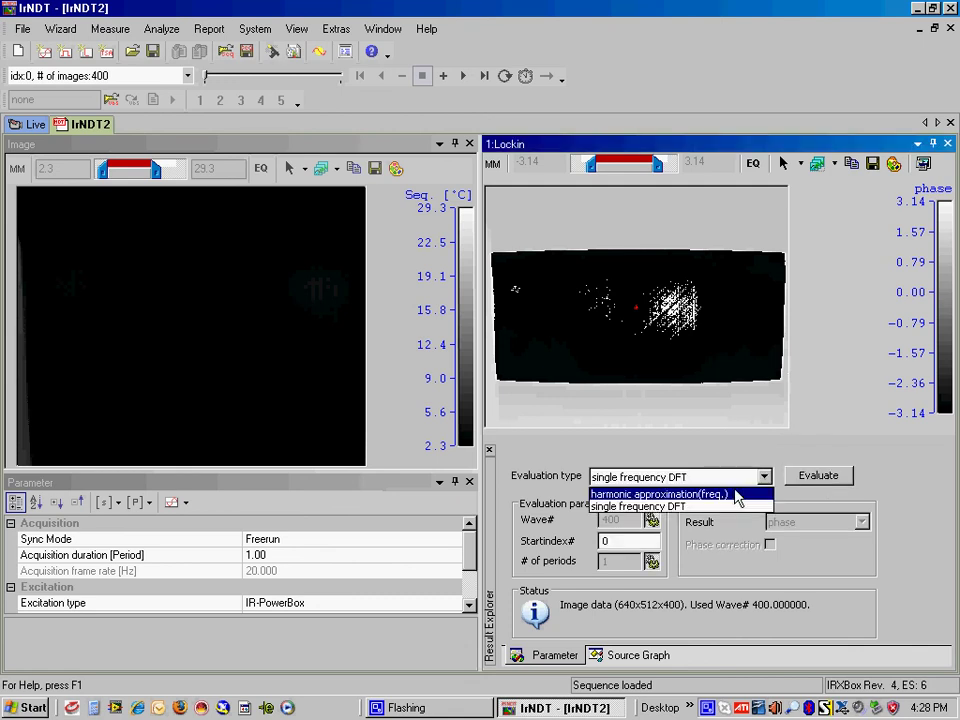
pyautogui.click(737, 495)
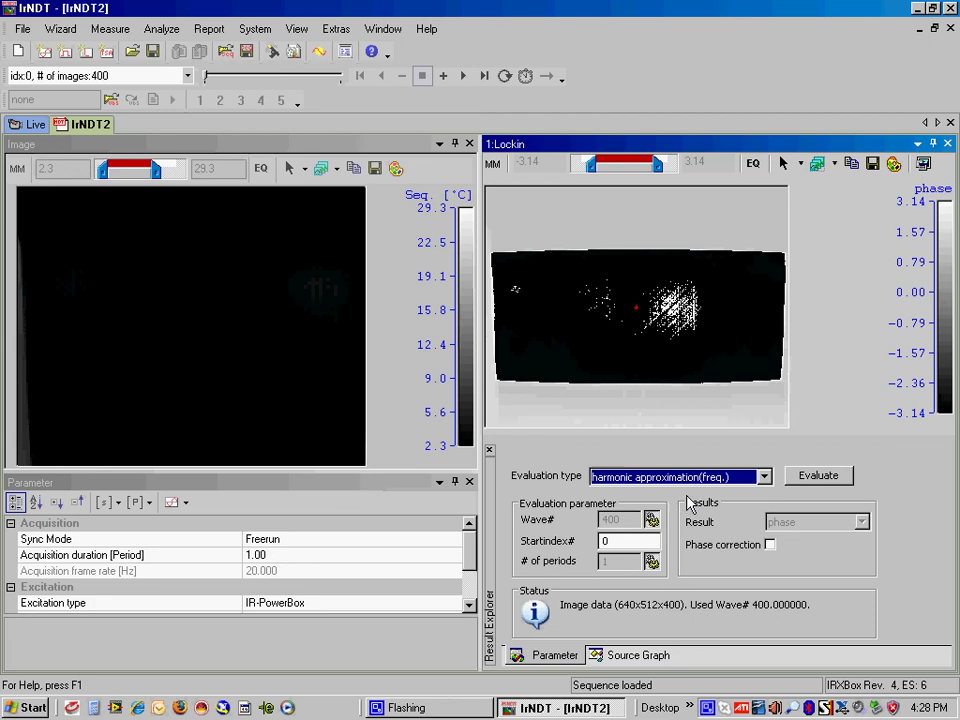
pyautogui.click(820, 478)
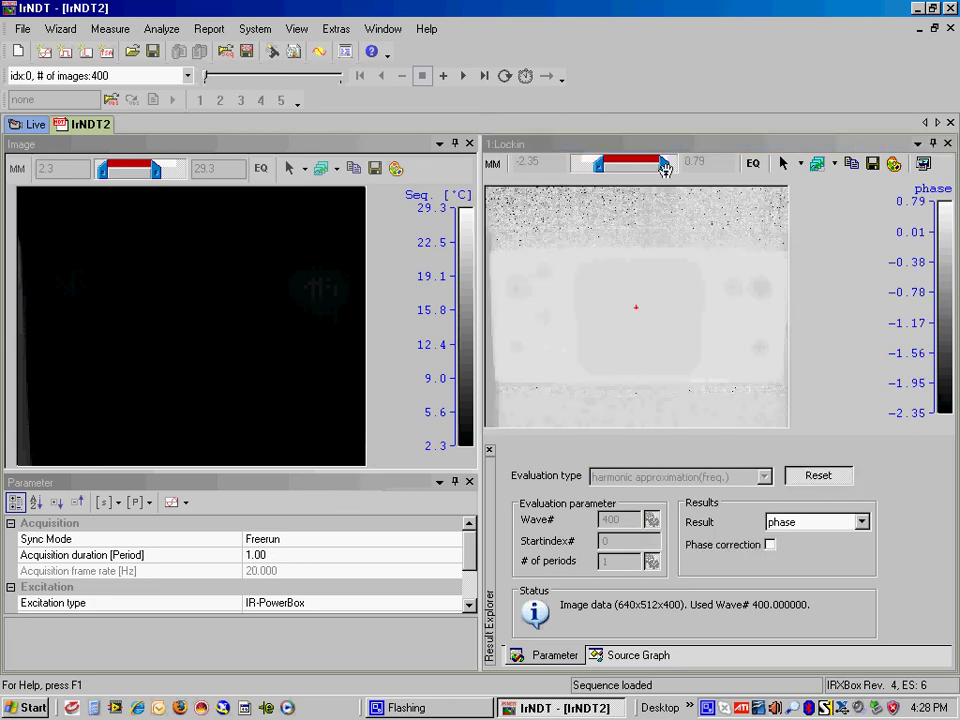
pyautogui.moveTo(658, 163); pyautogui.dragTo(623, 165)
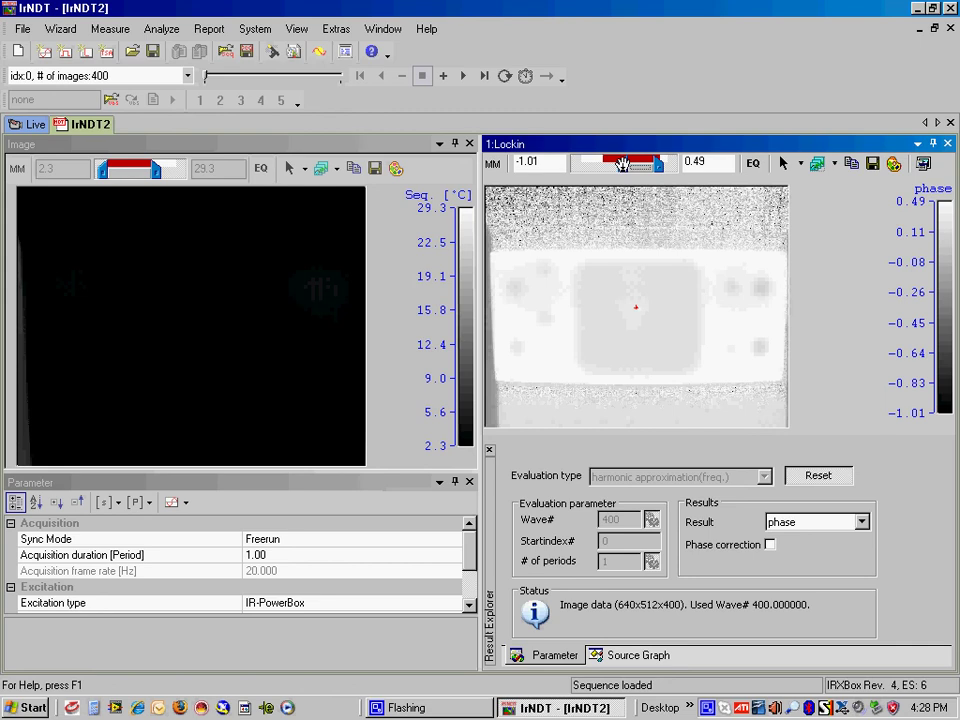
pyautogui.moveTo(622, 163); pyautogui.dragTo(648, 166)
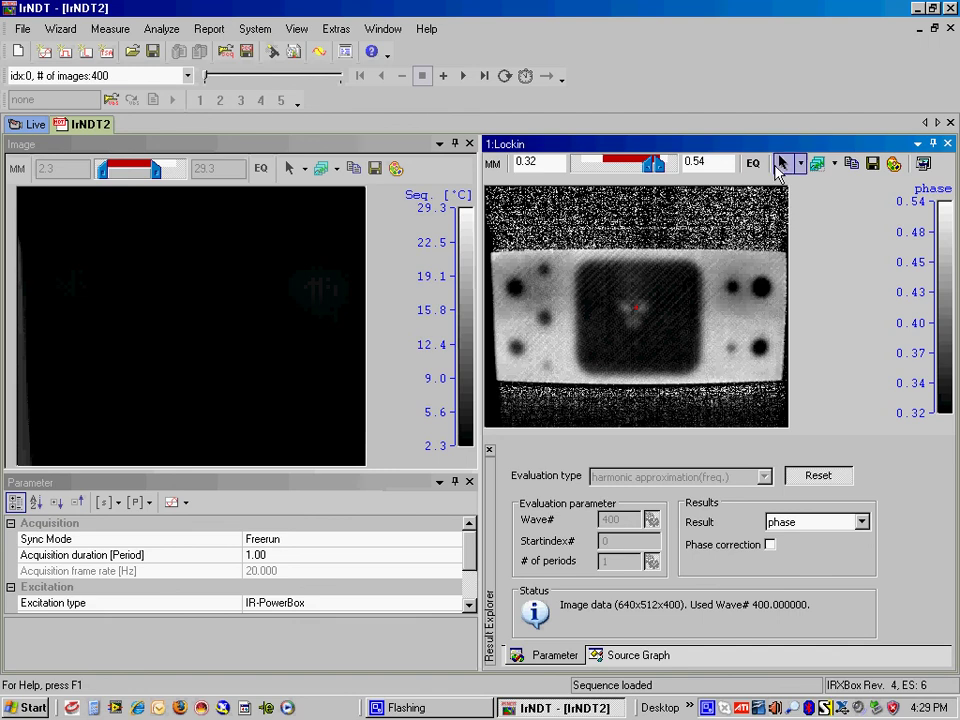
# - Give the phase image the tsa.pal palette with a 0.11–0.69 range, then return to Live1
pyautogui.click(895, 167)
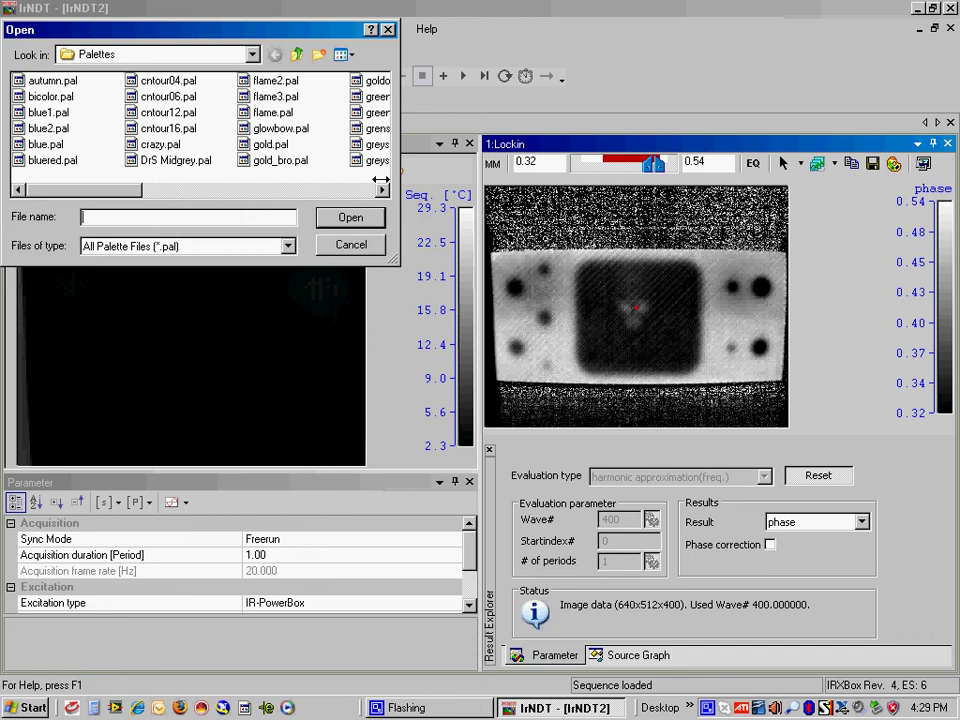
pyautogui.moveTo(112, 190); pyautogui.dragTo(352, 200)
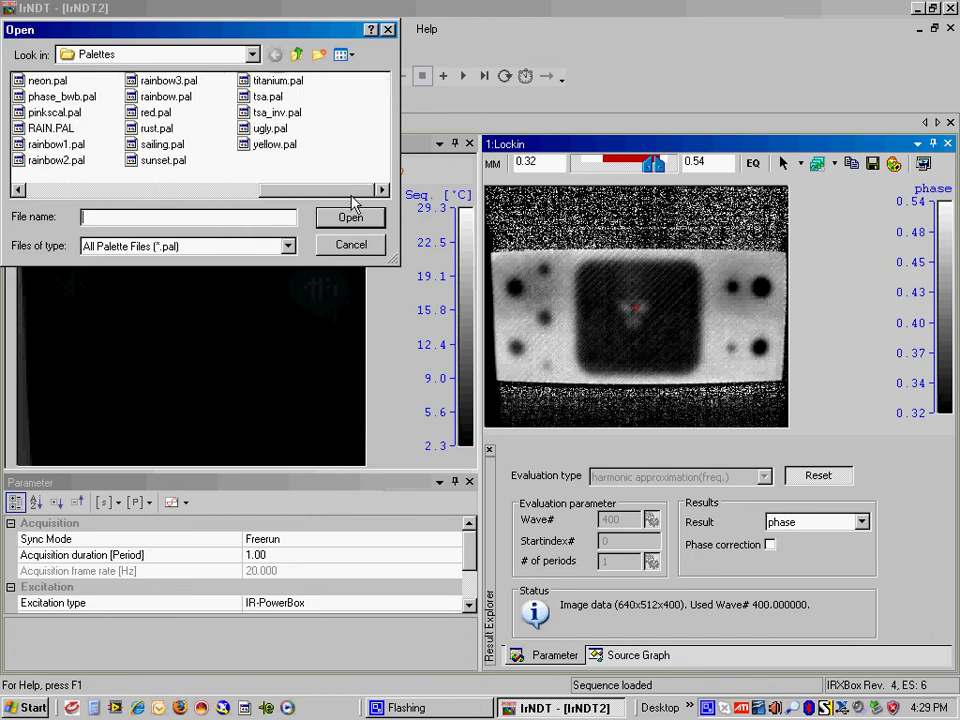
pyautogui.click(266, 96)
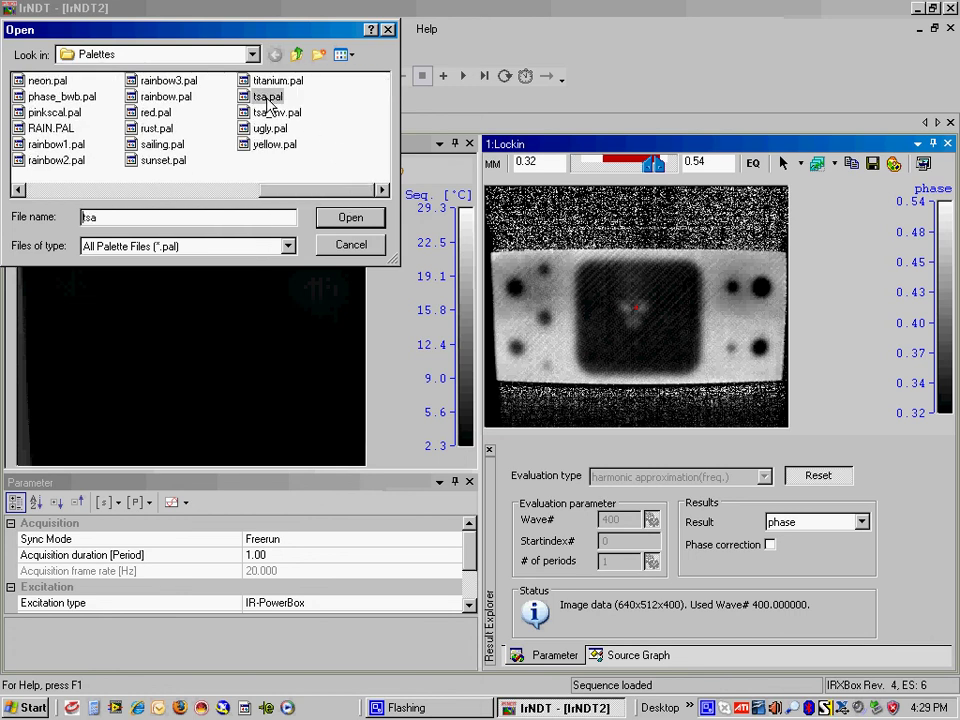
pyautogui.click(350, 217)
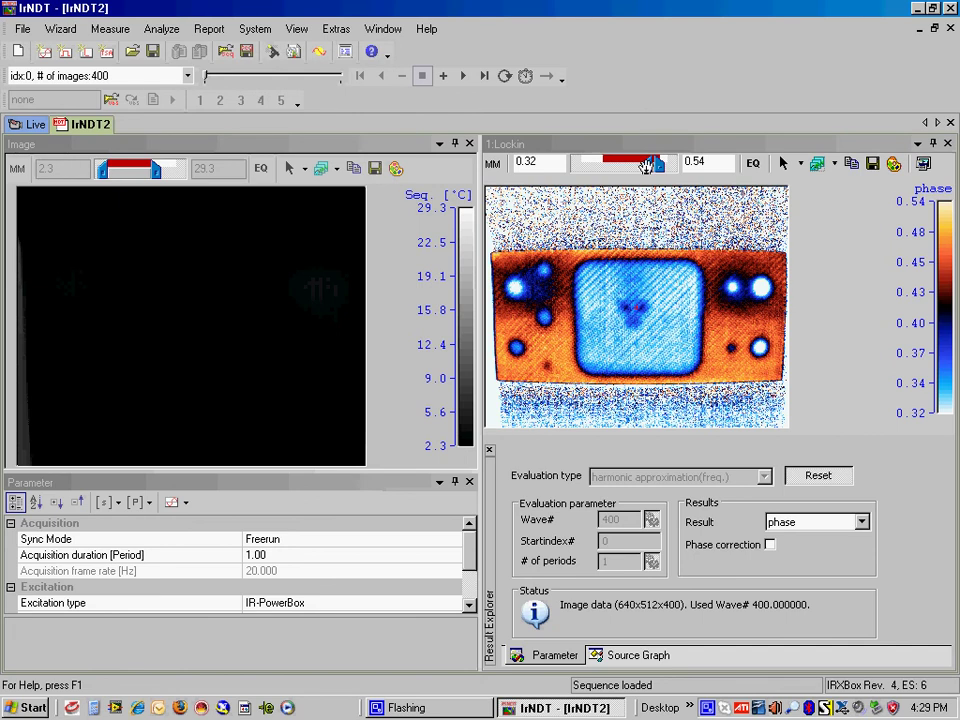
pyautogui.moveTo(645, 166)
pyautogui.mouseDown()
pyautogui.moveTo(661, 164)
pyautogui.moveTo(646, 166)
pyautogui.mouseUp()
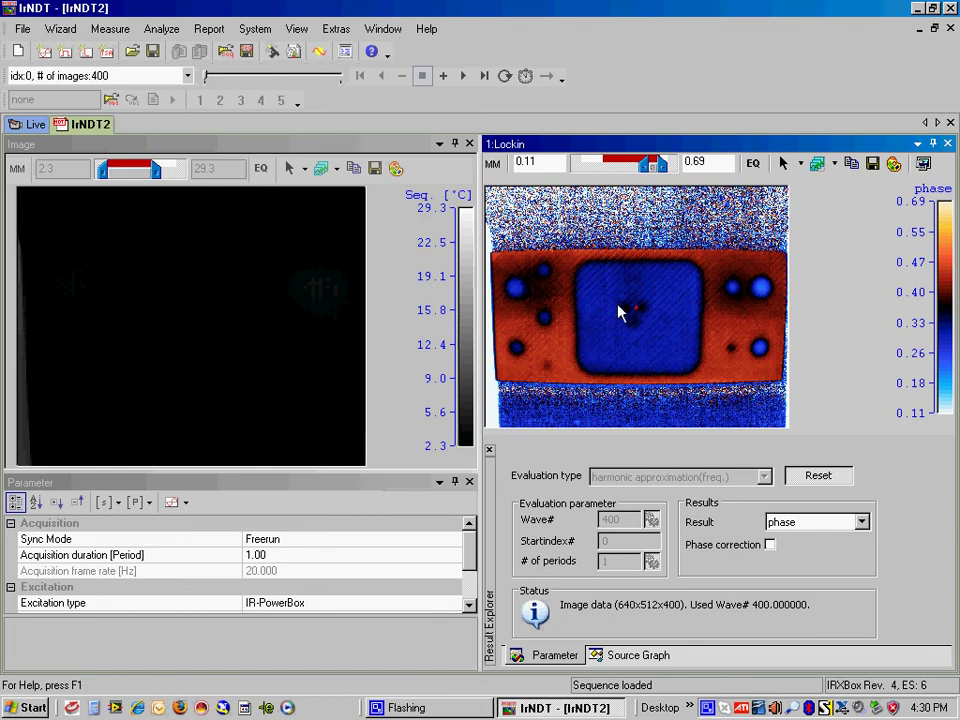
pyautogui.click(32, 124)
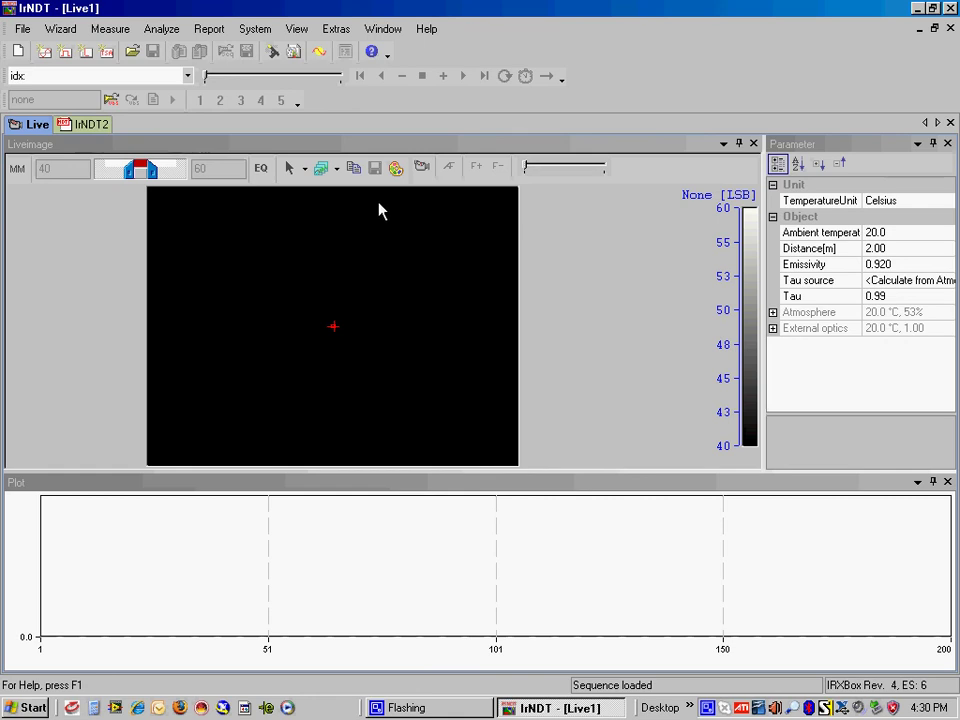
# - Start the live camera image with the tsa_inv.pal palette and a 5.6–12.5 °C range
pyautogui.click(422, 168)
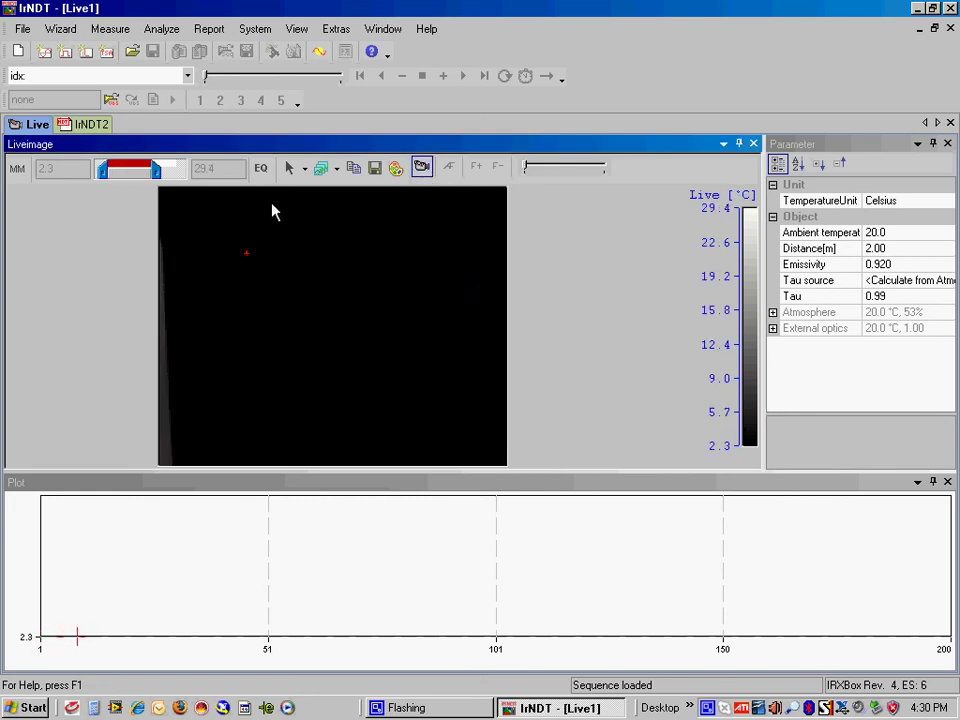
pyautogui.click(396, 167)
pyautogui.click(692, 299)
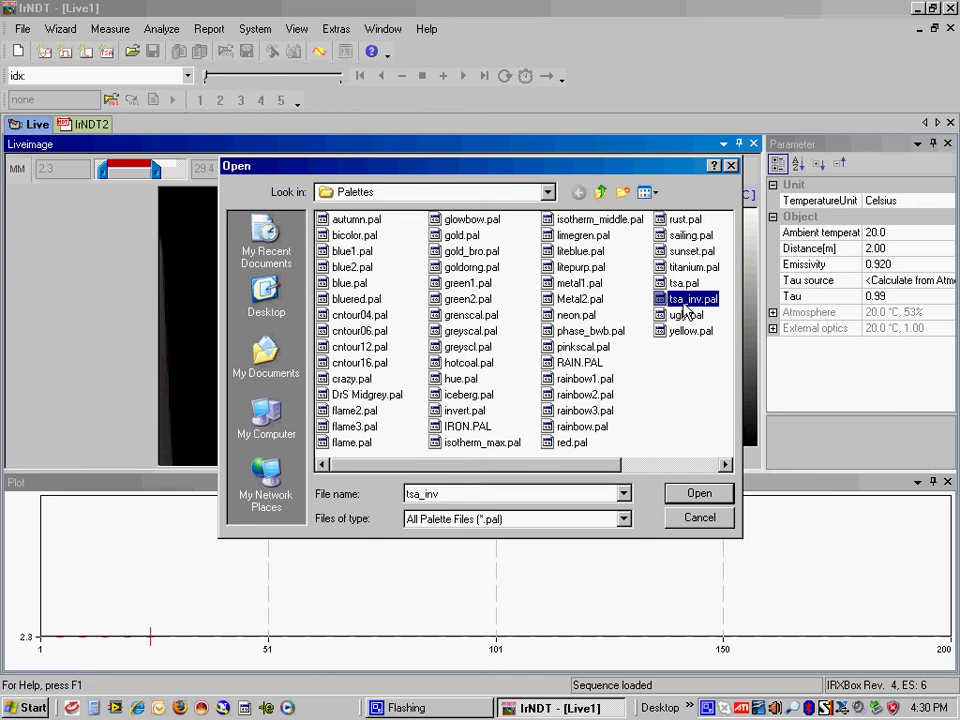
pyautogui.click(703, 495)
pyautogui.moveTo(155, 168); pyautogui.dragTo(113, 170)
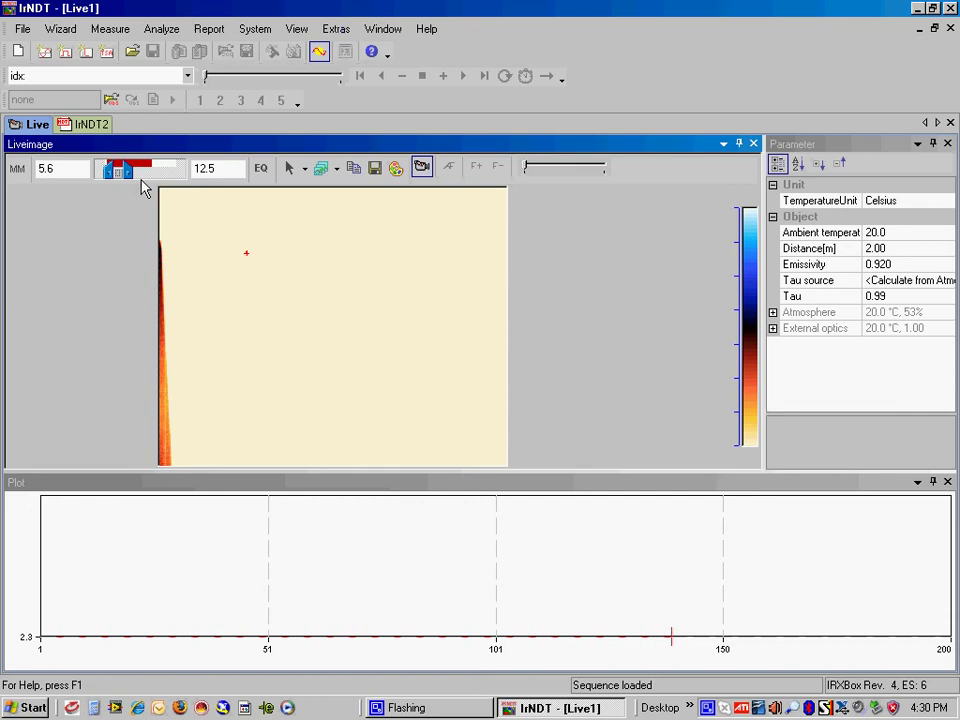
# - Adjust the live image limits, trying EQ on and off, ending at 1.1–10.0 °C
pyautogui.moveTo(120, 170)
pyautogui.mouseDown()
pyautogui.moveTo(152, 170)
pyautogui.moveTo(115, 170)
pyautogui.mouseUp()
pyautogui.click(263, 170)
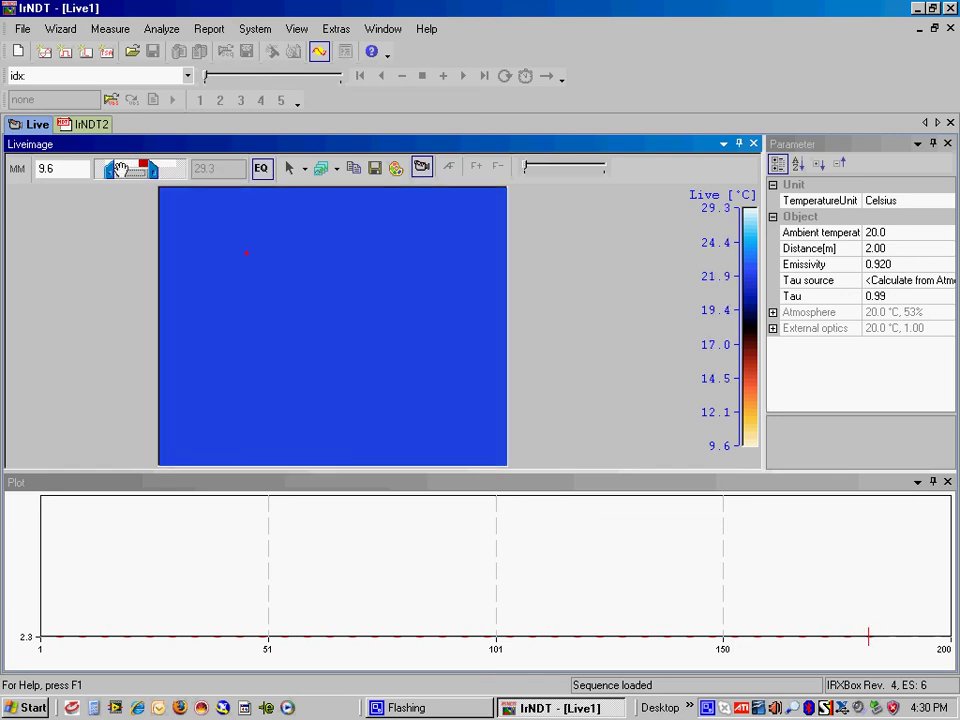
pyautogui.moveTo(152, 170); pyautogui.dragTo(204, 193)
pyautogui.click(261, 169)
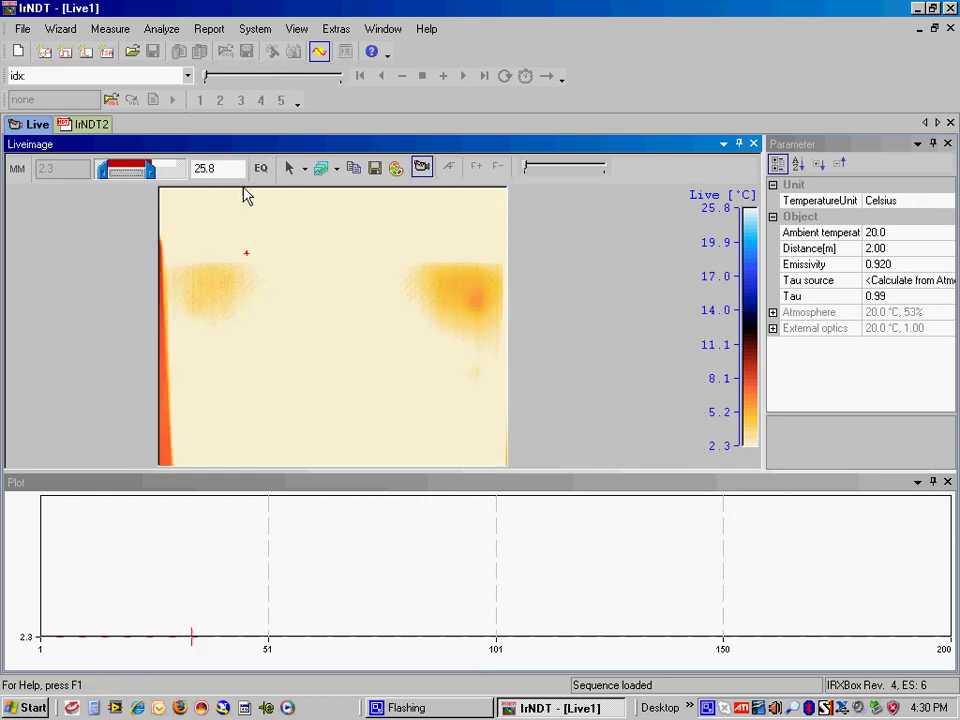
pyautogui.moveTo(150, 171); pyautogui.dragTo(103, 170)
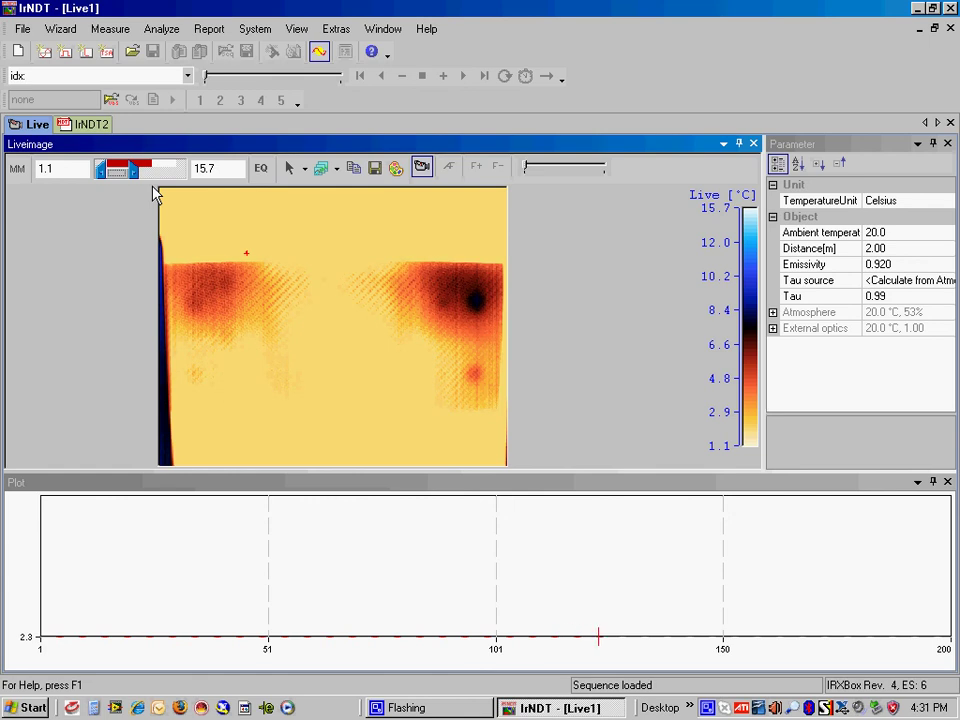
pyautogui.moveTo(100, 170); pyautogui.dragTo(120, 171)
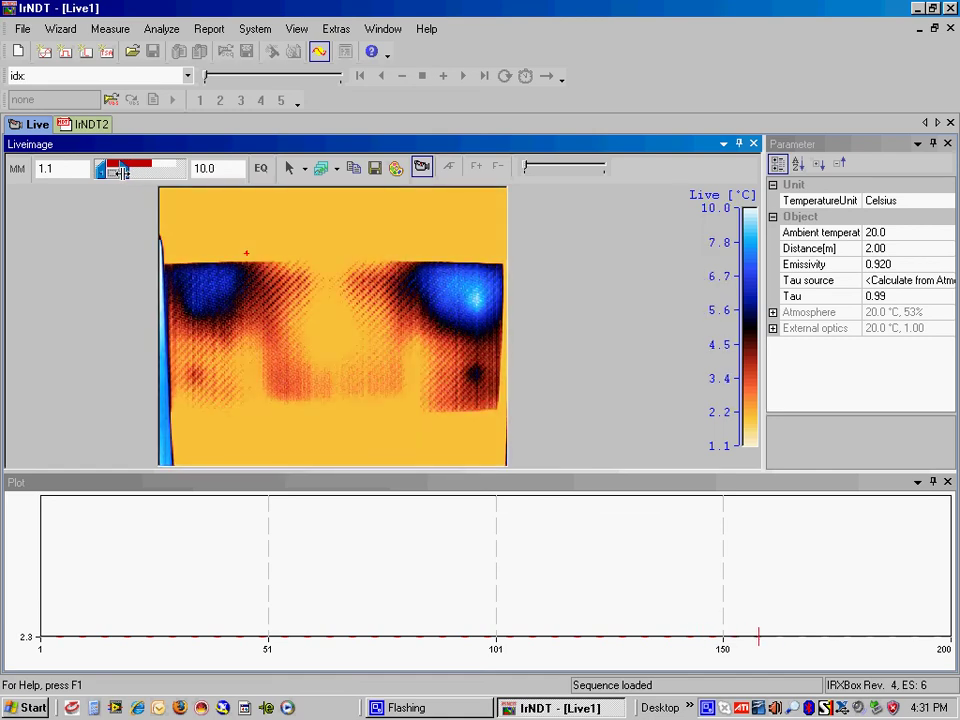